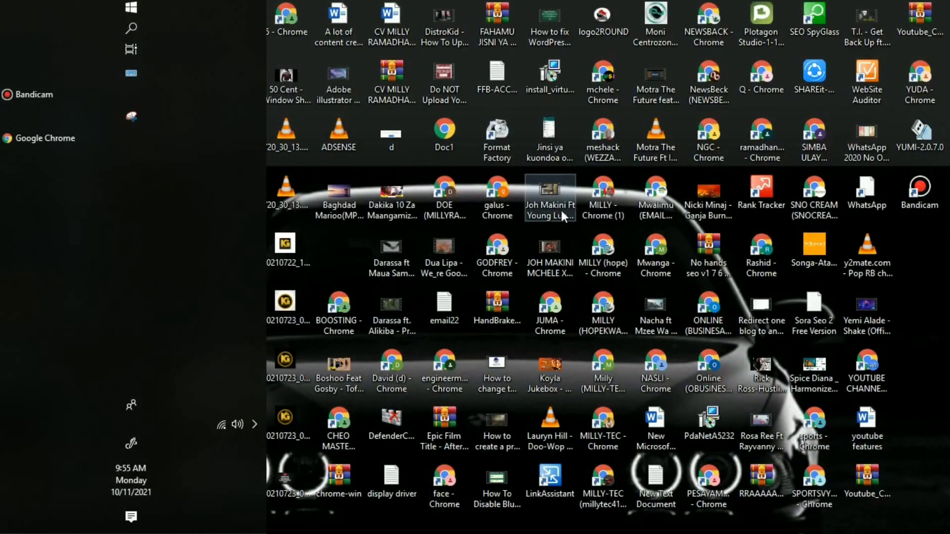
# - Open the Network & Internet settings from the Wi-Fi network list and maximize the Settings window
pyautogui.click(221, 424)
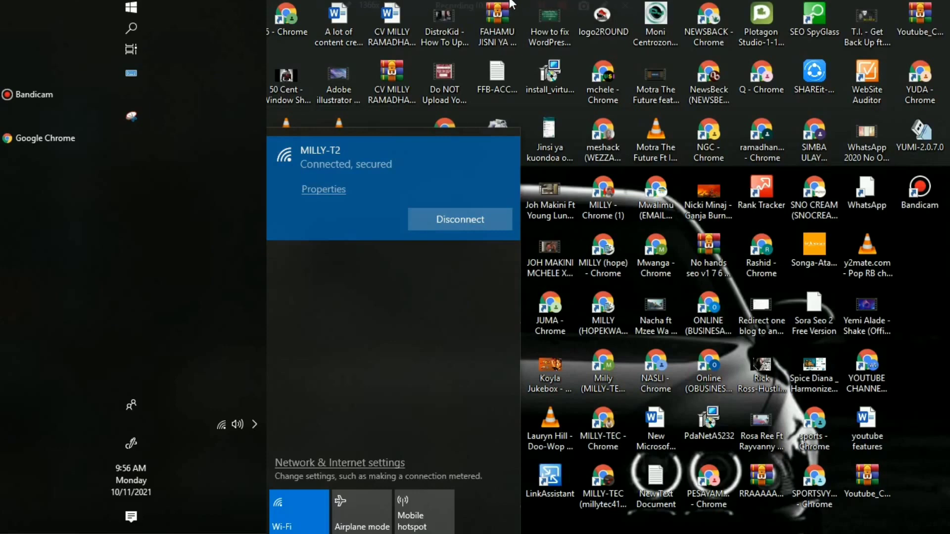
pyautogui.moveTo(504, 4)
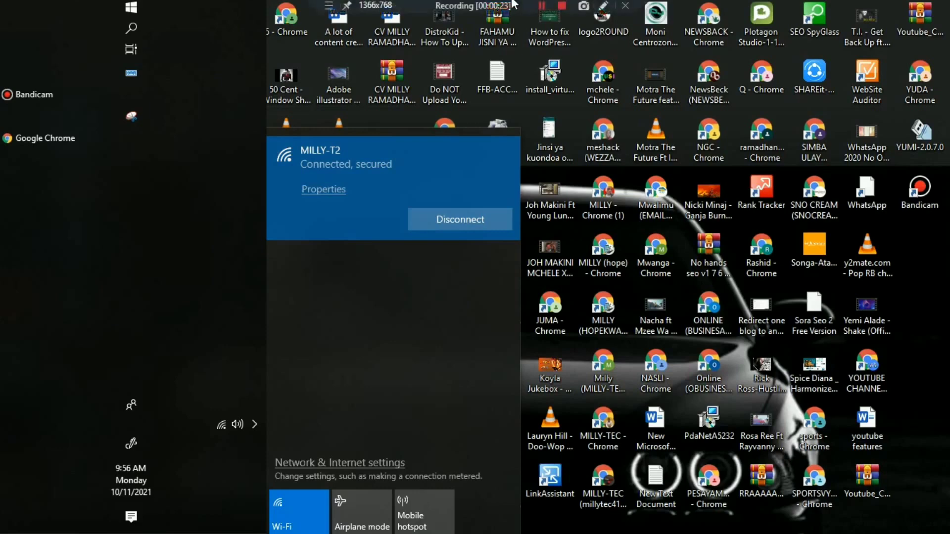
pyautogui.click(603, 6)
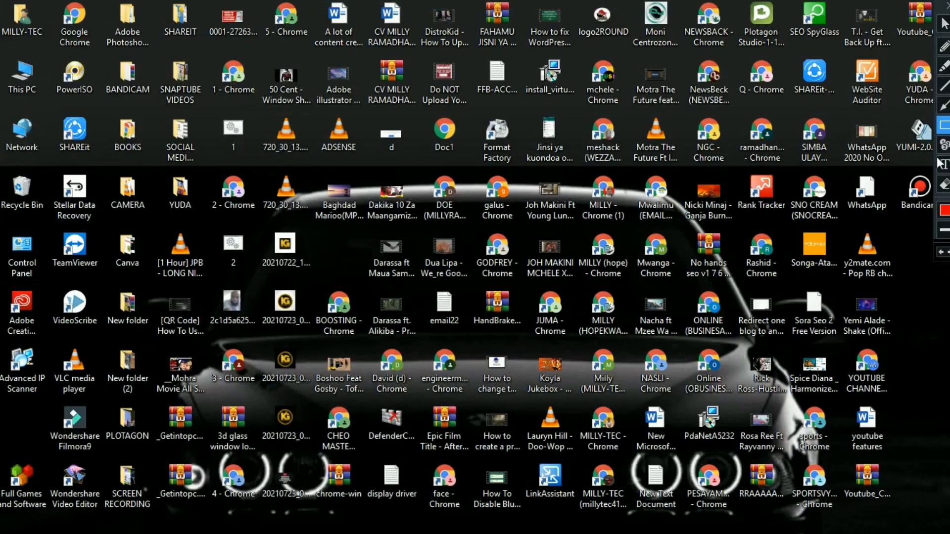
pyautogui.moveTo(5, 376)
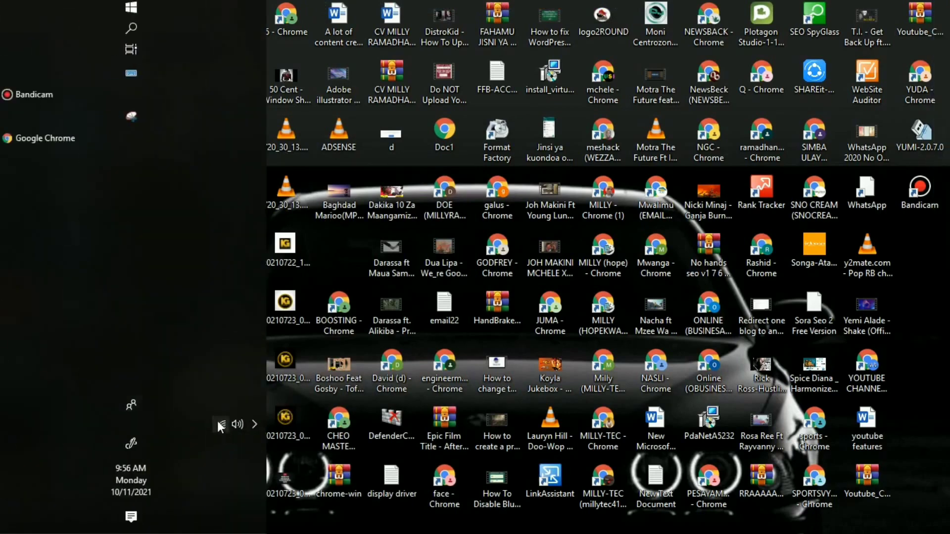
pyautogui.click(221, 425)
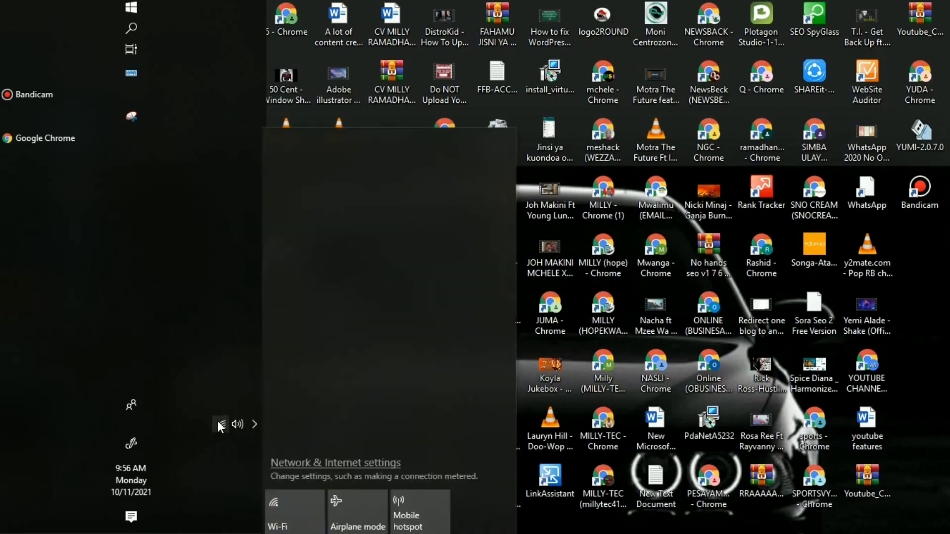
pyautogui.click(339, 464)
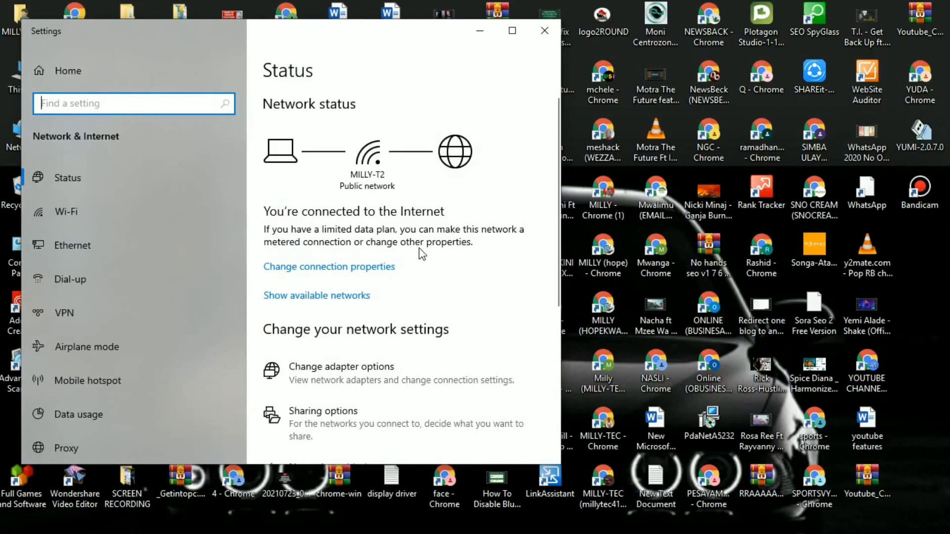
pyautogui.click(512, 30)
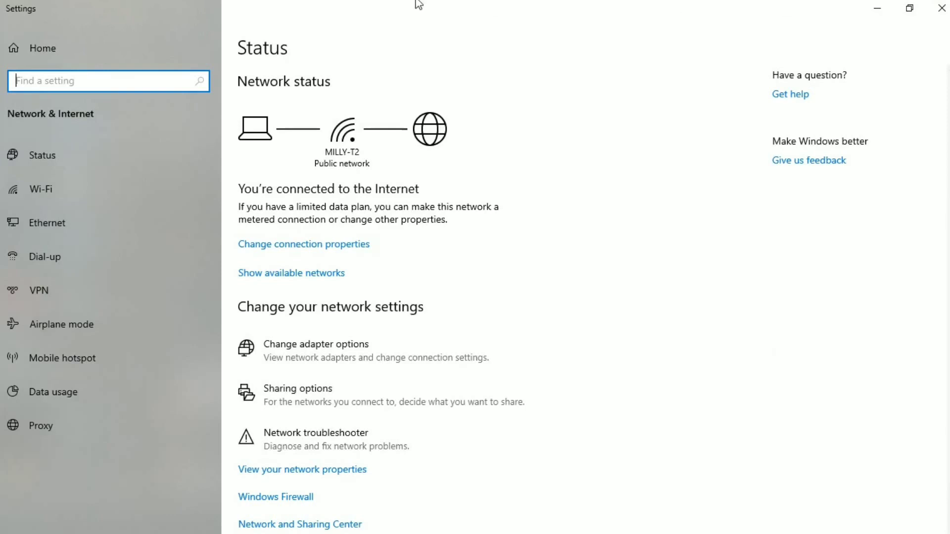
pyautogui.moveTo(528, 1)
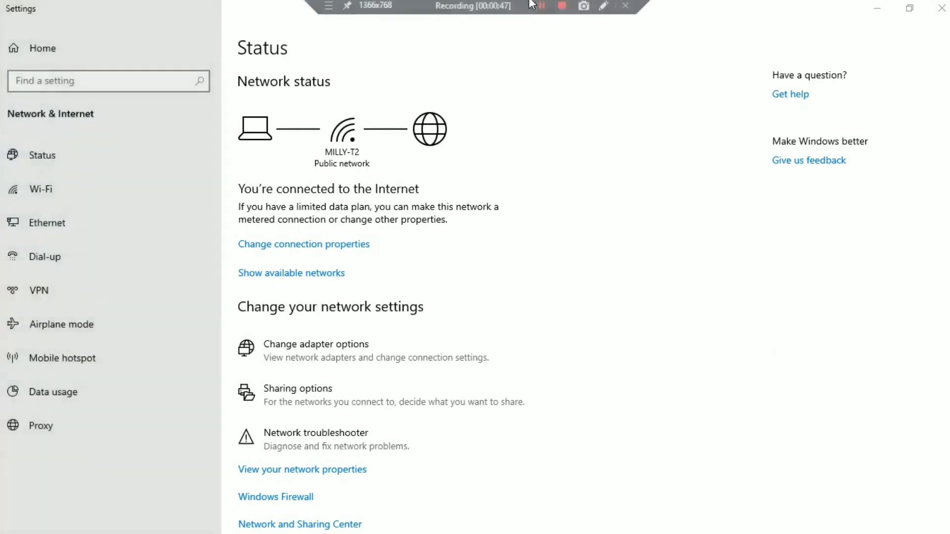
pyautogui.click(603, 6)
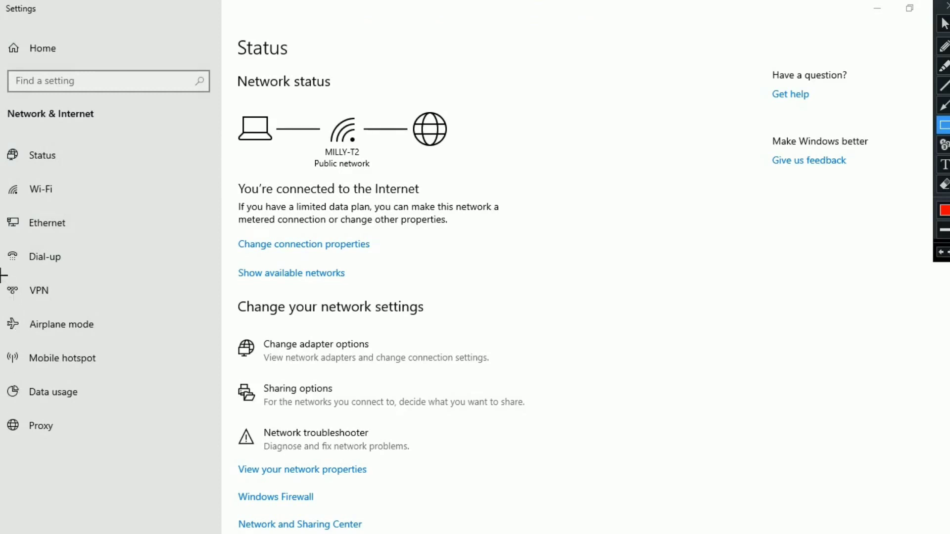
pyautogui.moveTo(1, 275); pyautogui.dragTo(71, 307)
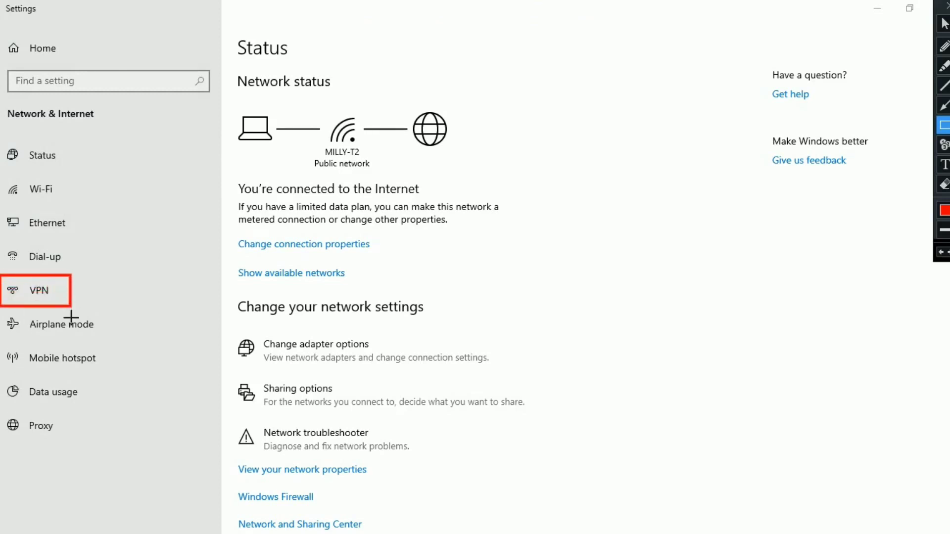
pyautogui.moveTo(2, 413); pyautogui.dragTo(69, 439)
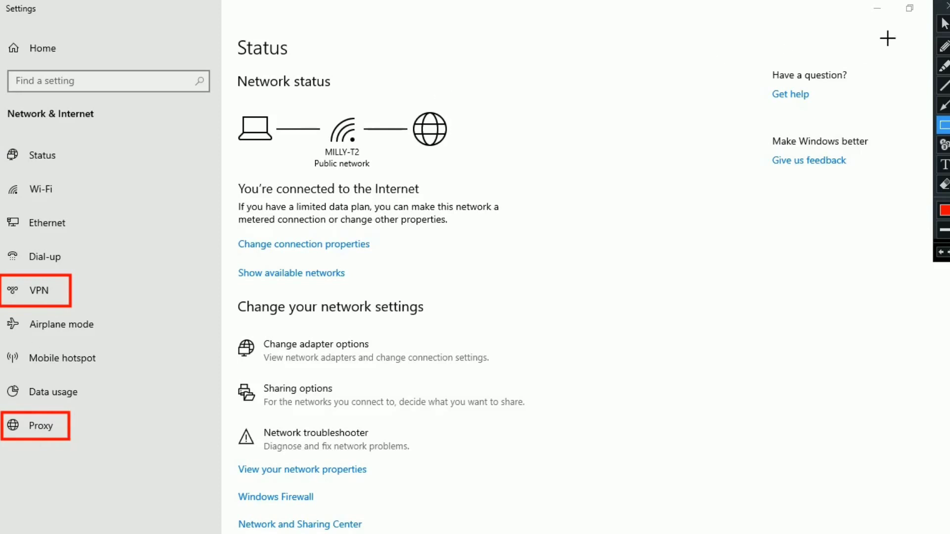
pyautogui.click(945, 4)
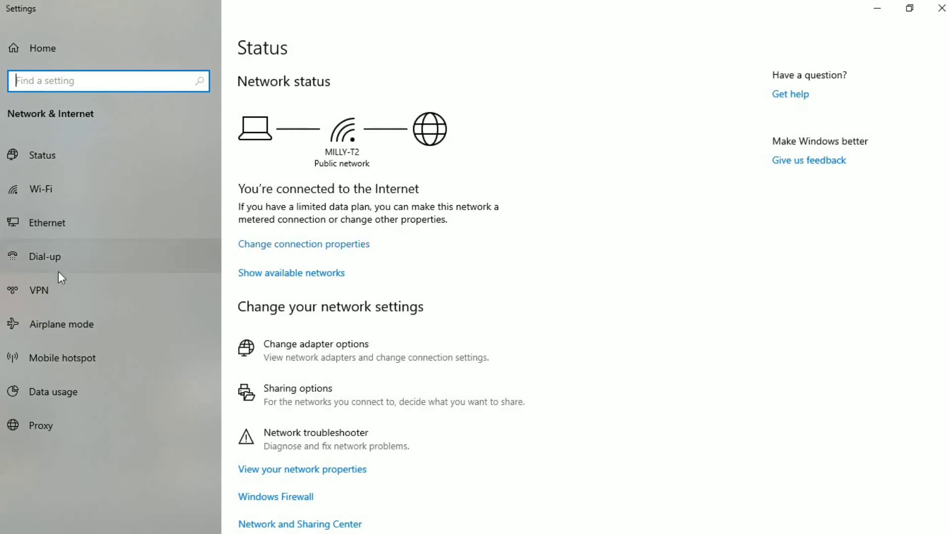
# - Allow VPN connections over metered networks and while roaming in the VPN advanced options
pyautogui.click(55, 287)
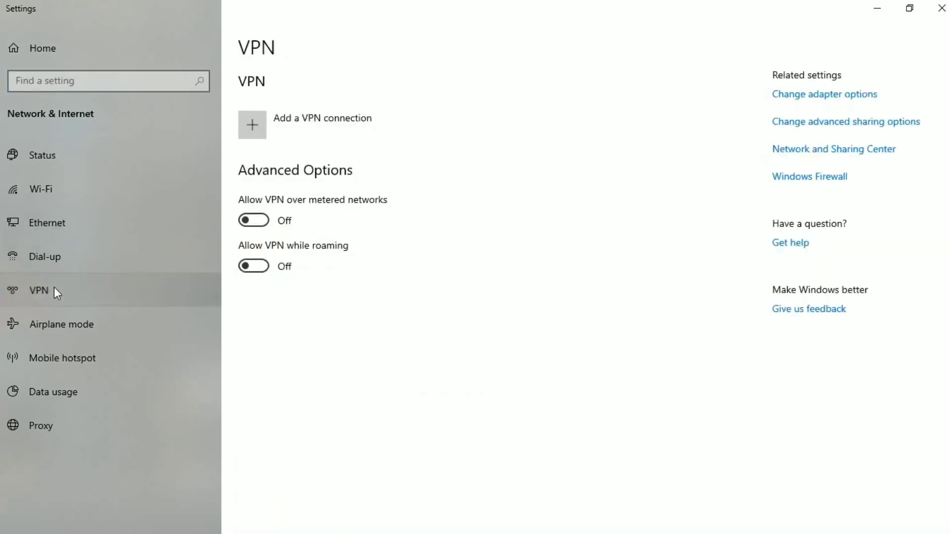
pyautogui.click(255, 220)
pyautogui.click(257, 267)
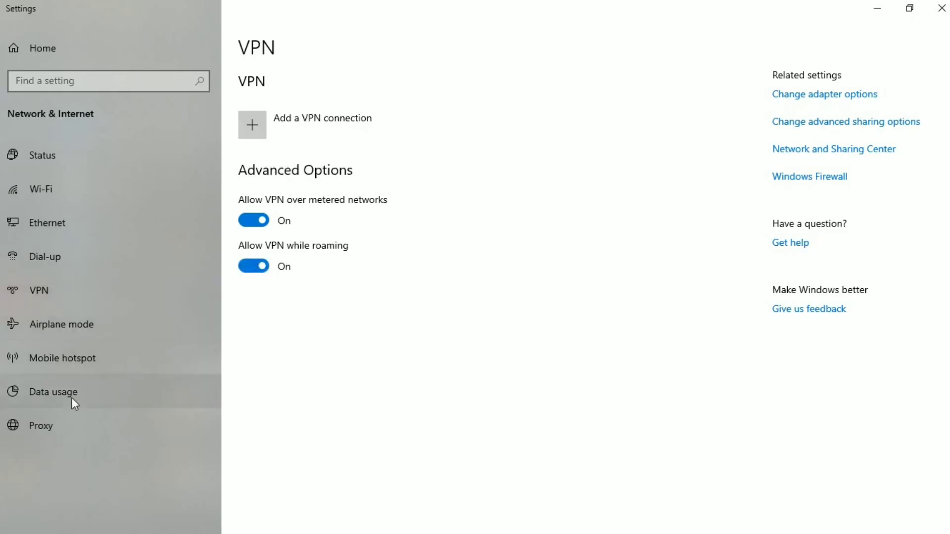
# - Turn on automatic detection of proxy settings and the use of a setup script in the automatic proxy setup
pyautogui.click(43, 435)
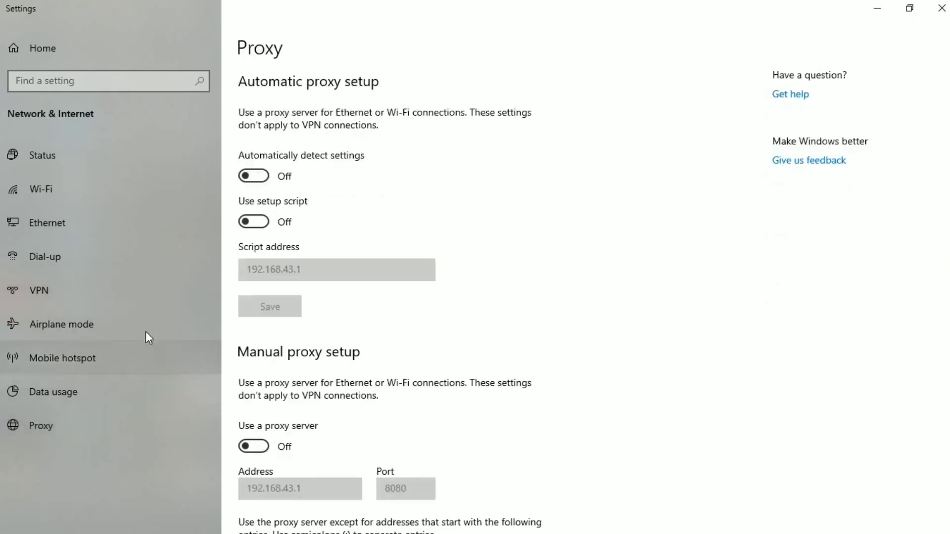
pyautogui.click(254, 179)
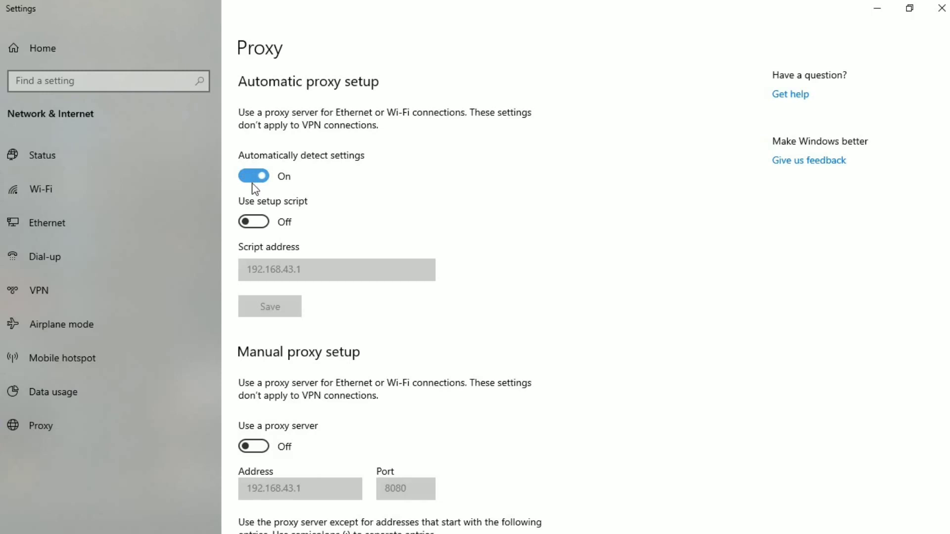
pyautogui.click(255, 220)
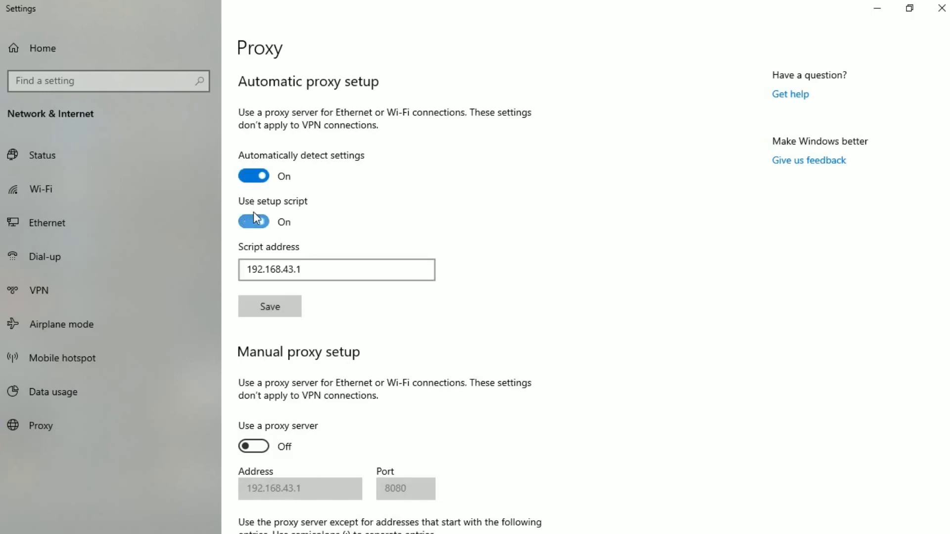
pyautogui.click(310, 269)
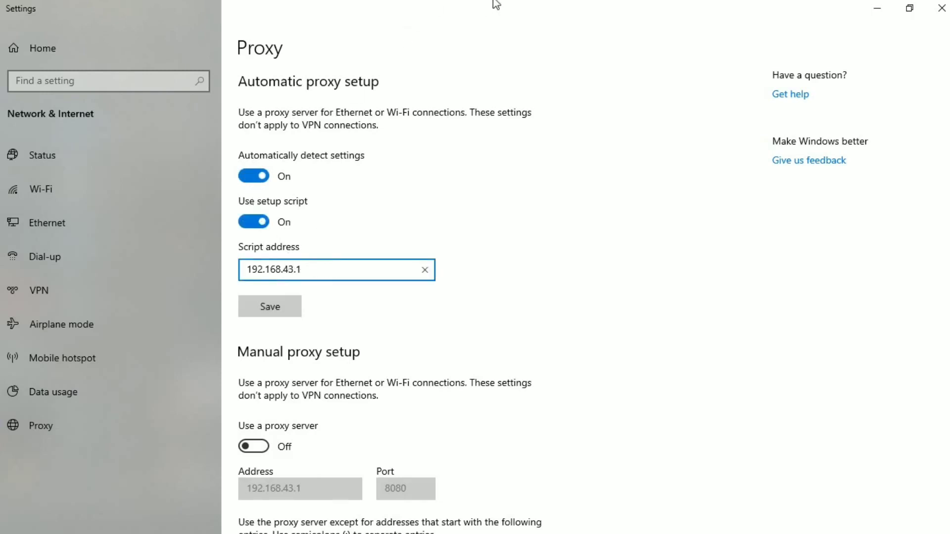
pyautogui.moveTo(495, 2)
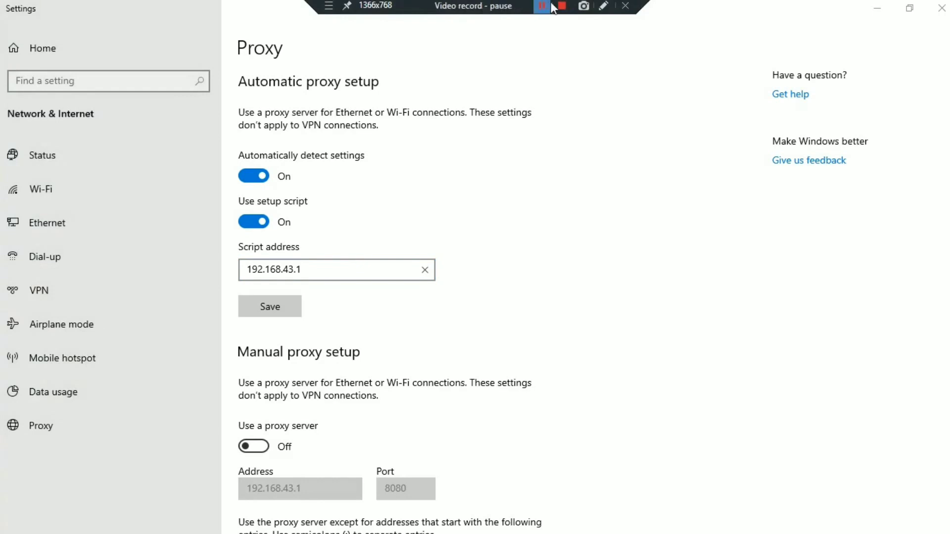
pyautogui.click(603, 6)
pyautogui.moveTo(238, 259); pyautogui.dragTo(309, 283)
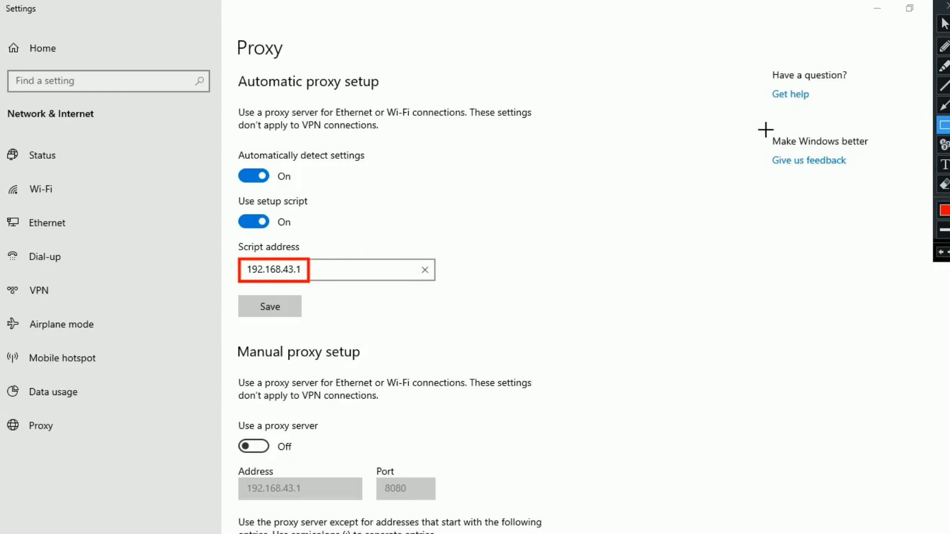
pyautogui.click(947, 5)
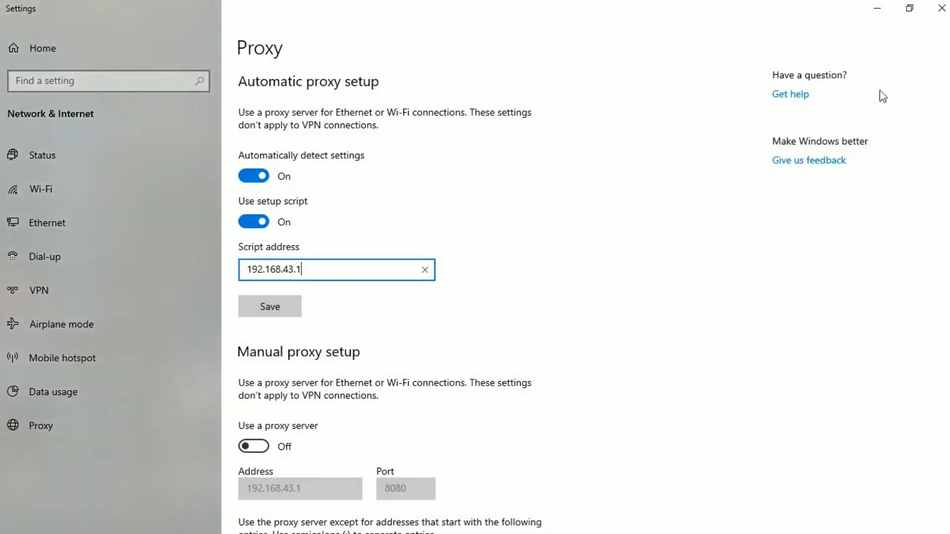
# - Save the proxy setup script address and turn on the use of a proxy server under manual proxy setup
pyautogui.click(288, 306)
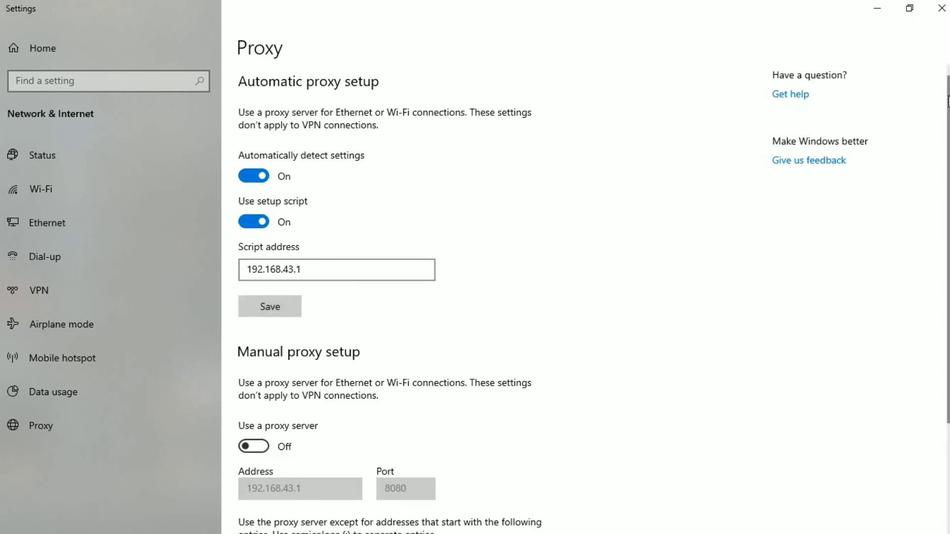
pyautogui.scroll(-3, 947, 247)
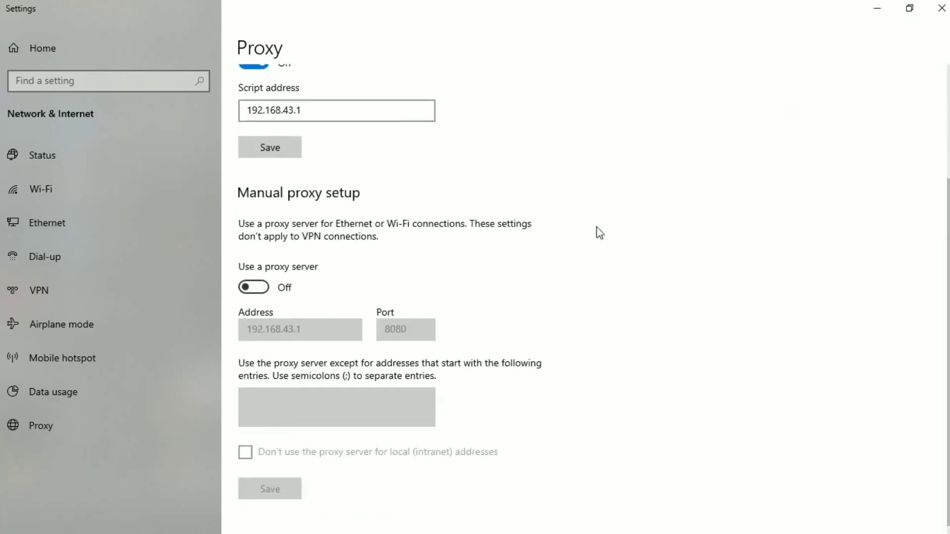
pyautogui.click(249, 288)
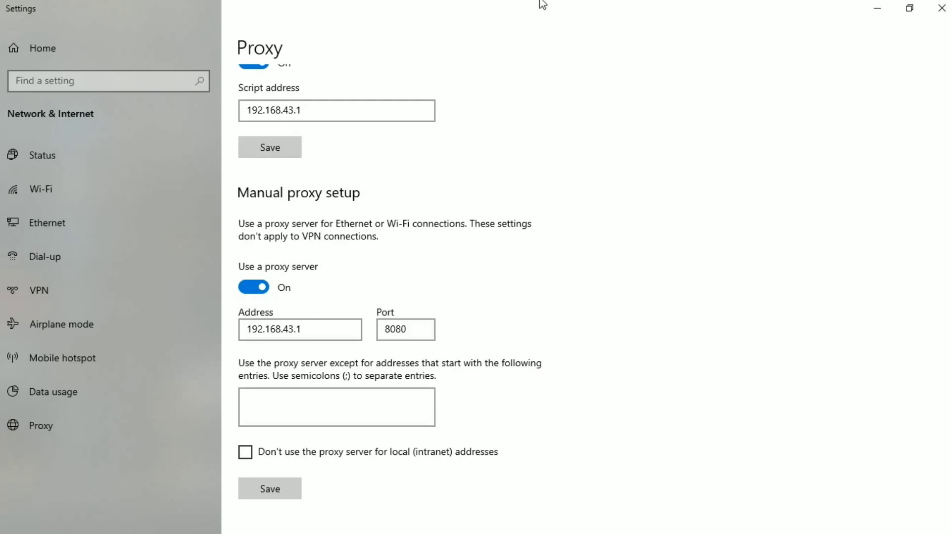
pyautogui.moveTo(548, 4)
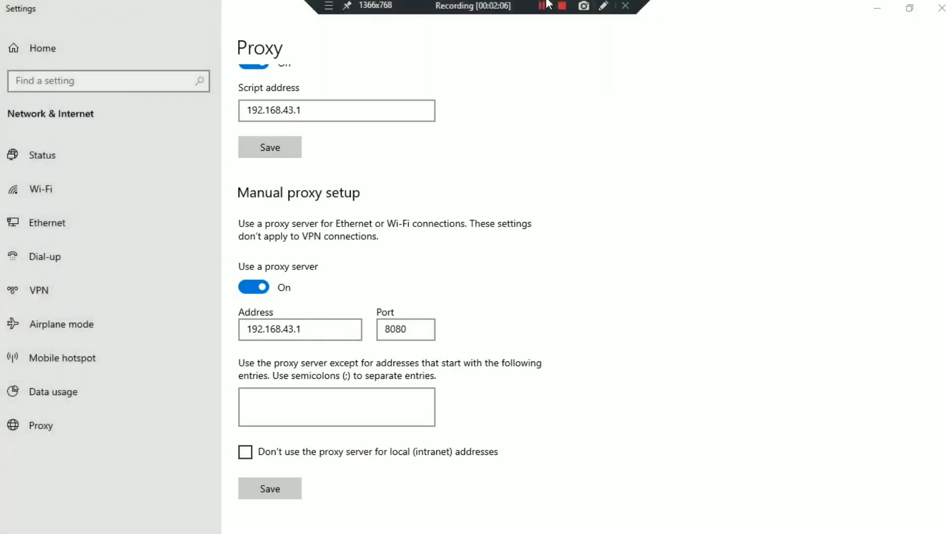
pyautogui.click(603, 6)
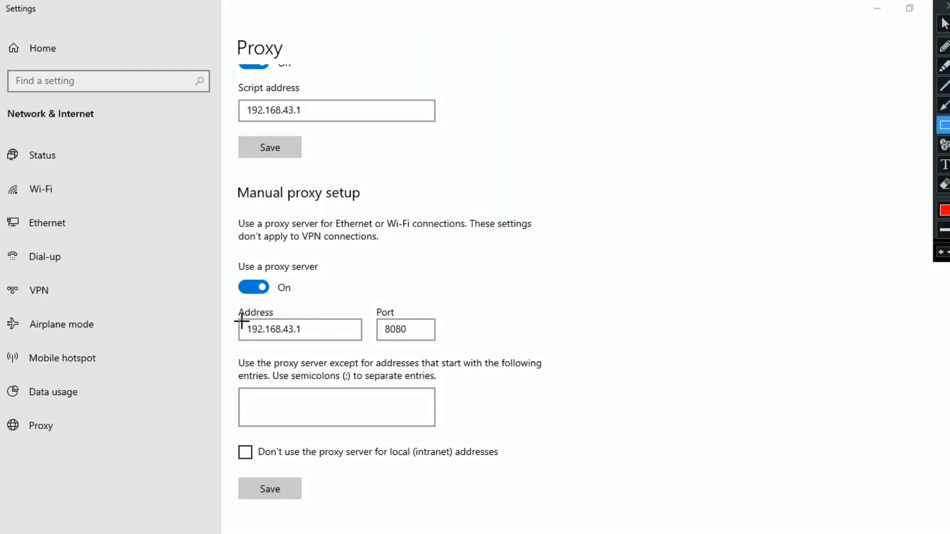
pyautogui.moveTo(241, 321); pyautogui.dragTo(306, 339)
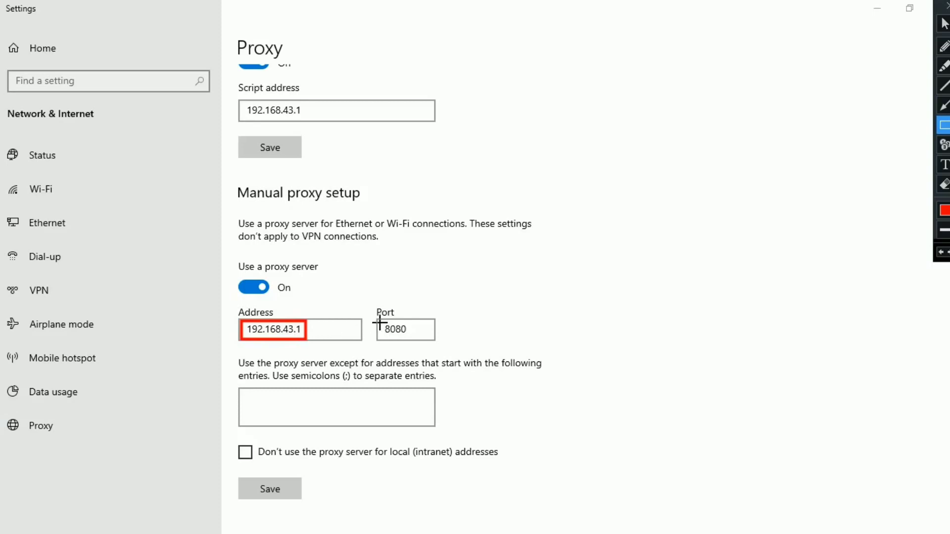
pyautogui.moveTo(378, 321); pyautogui.dragTo(414, 340)
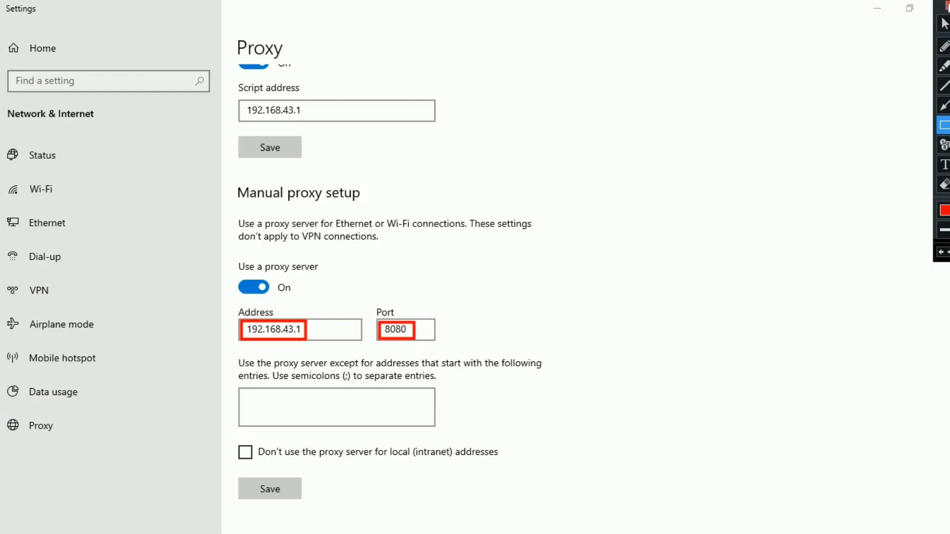
pyautogui.click(946, 6)
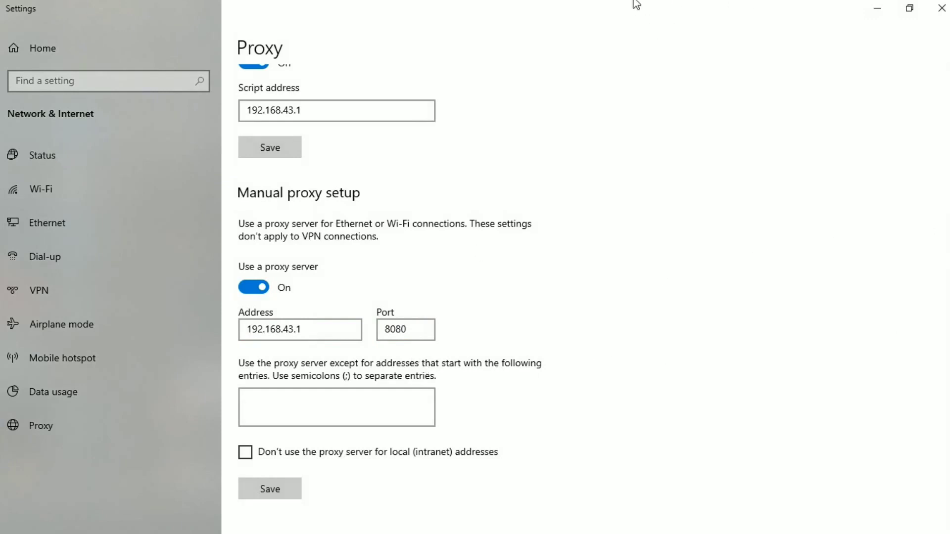
pyautogui.click(608, 6)
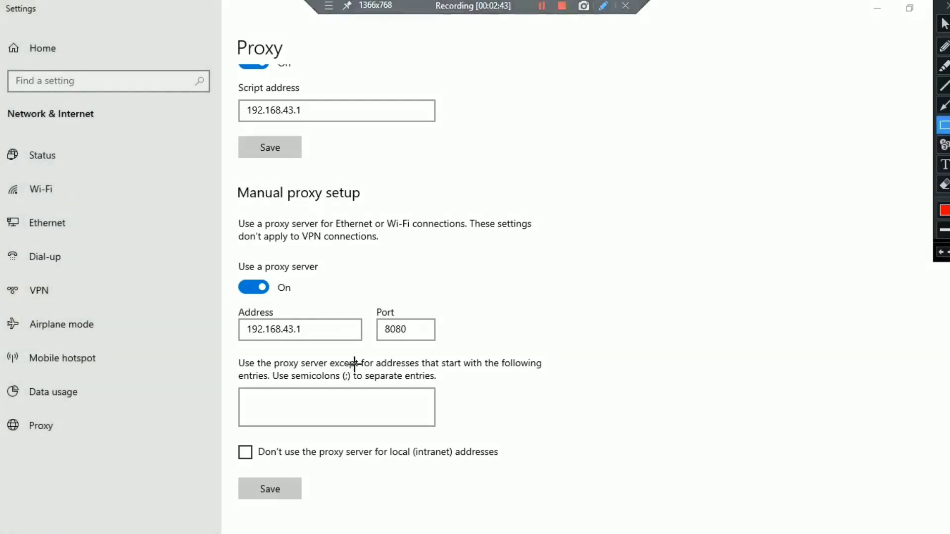
pyautogui.moveTo(234, 469); pyautogui.dragTo(310, 507)
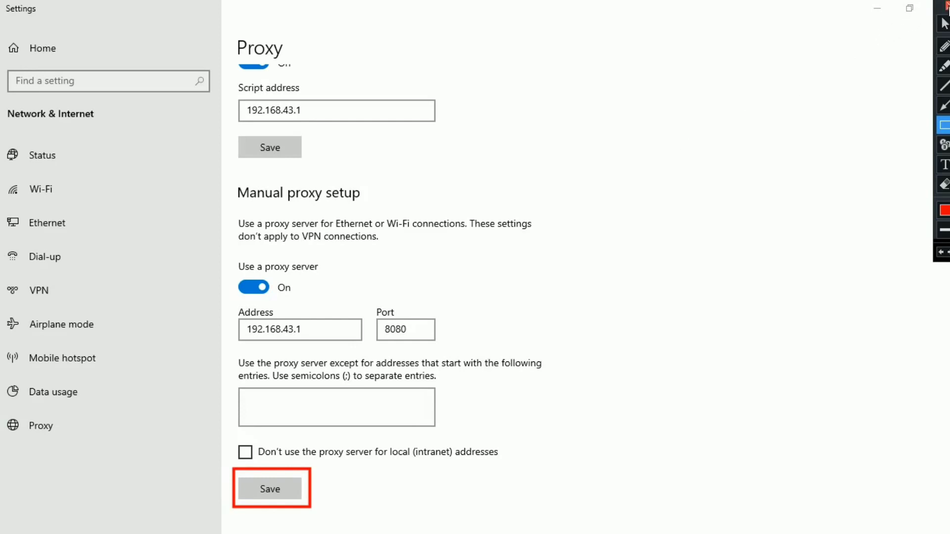
pyautogui.click(945, 4)
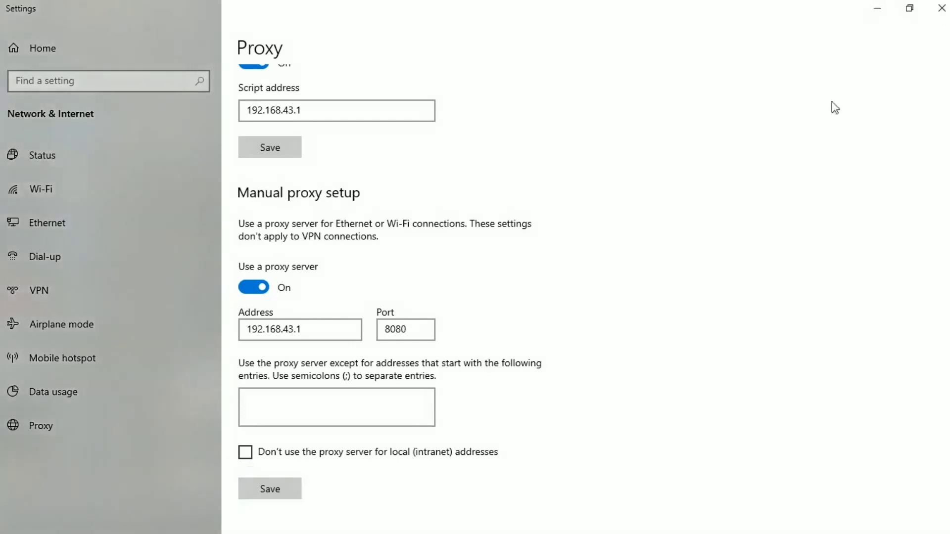
# - Save the manual proxy server configuration and minimize the Settings window
pyautogui.click(270, 489)
pyautogui.click(882, 12)
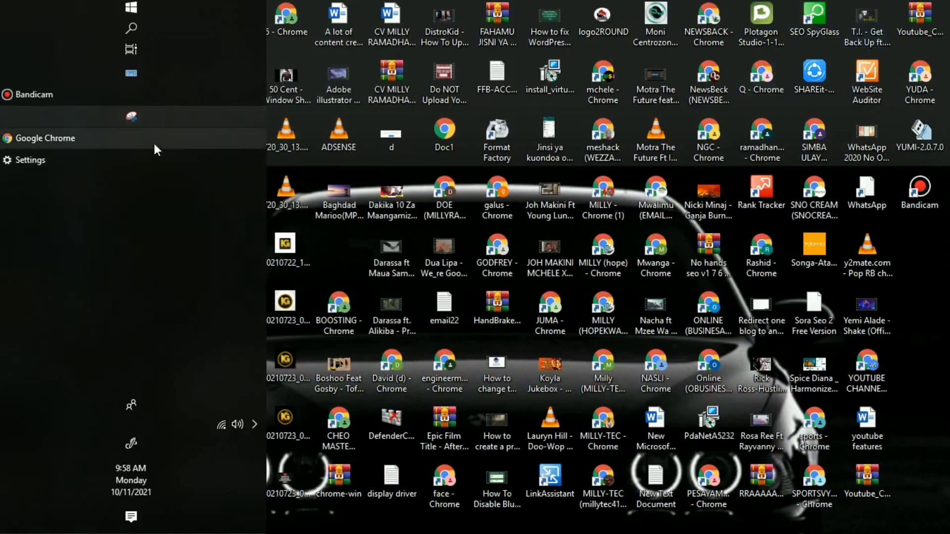
pyautogui.click(70, 138)
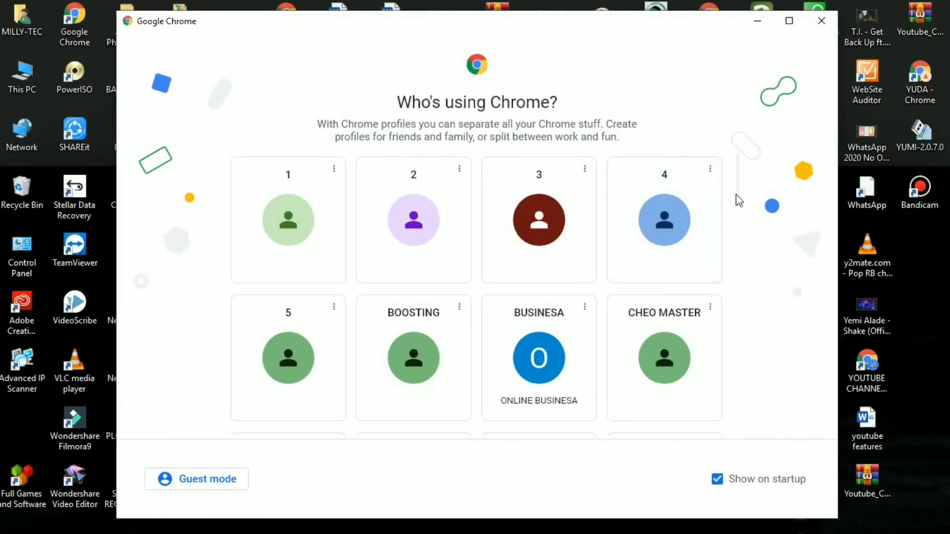
pyautogui.scroll(-4, 738, 192)
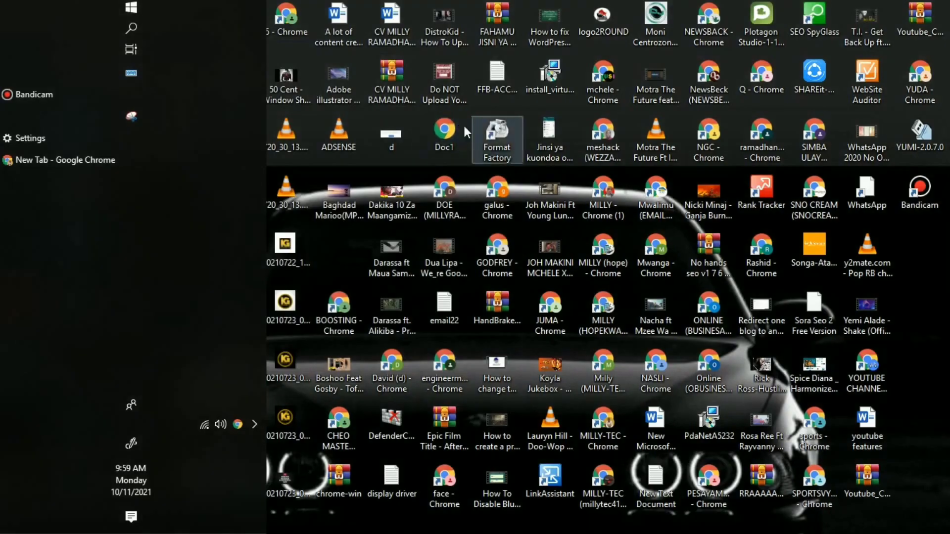
# - Open the Doc1 file from the desktop in Google Chrome and try to load the bookmarked YouTube site in a new tab
pyautogui.doubleClick(452, 130)
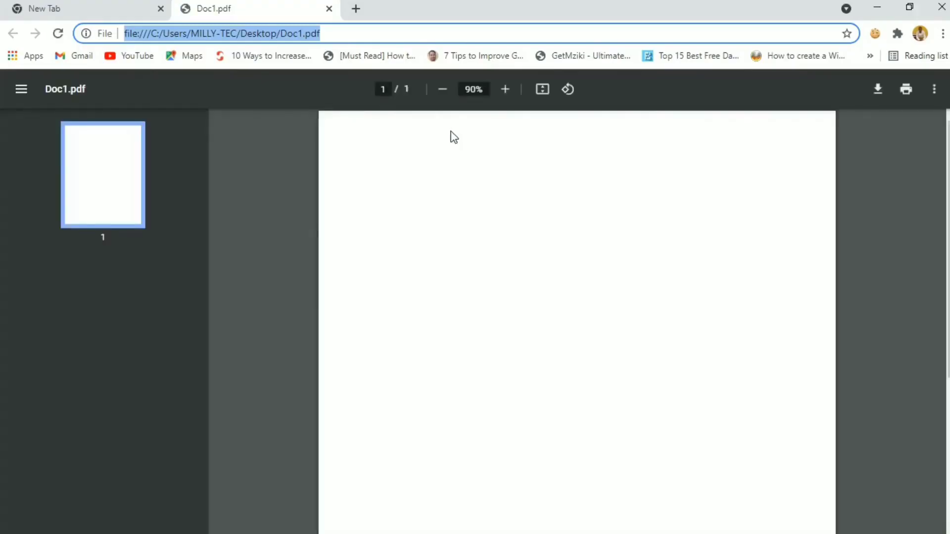
pyautogui.click(355, 9)
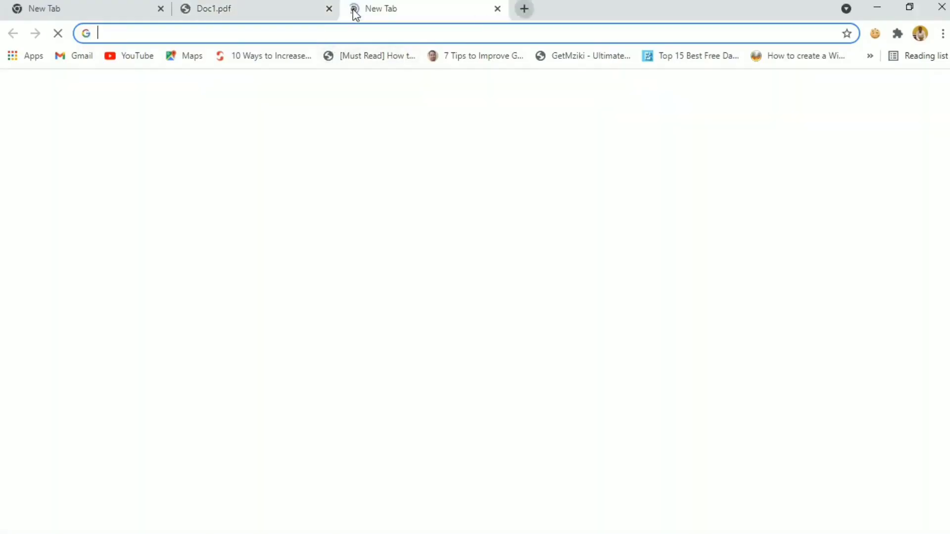
pyautogui.click(126, 57)
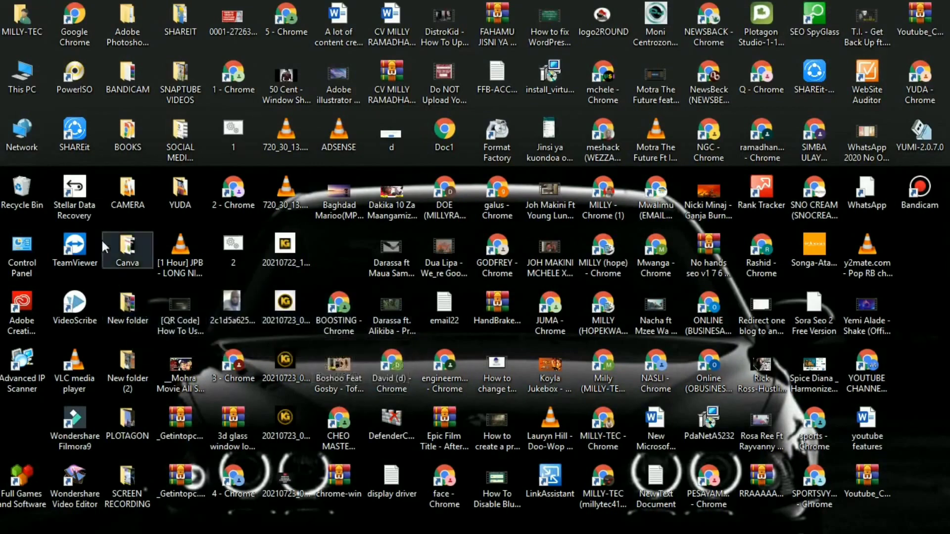
# - Open the BOOSTING profile of Google Chrome from the desktop and maximize its window
pyautogui.click(352, 323)
pyautogui.doubleClick(352, 322)
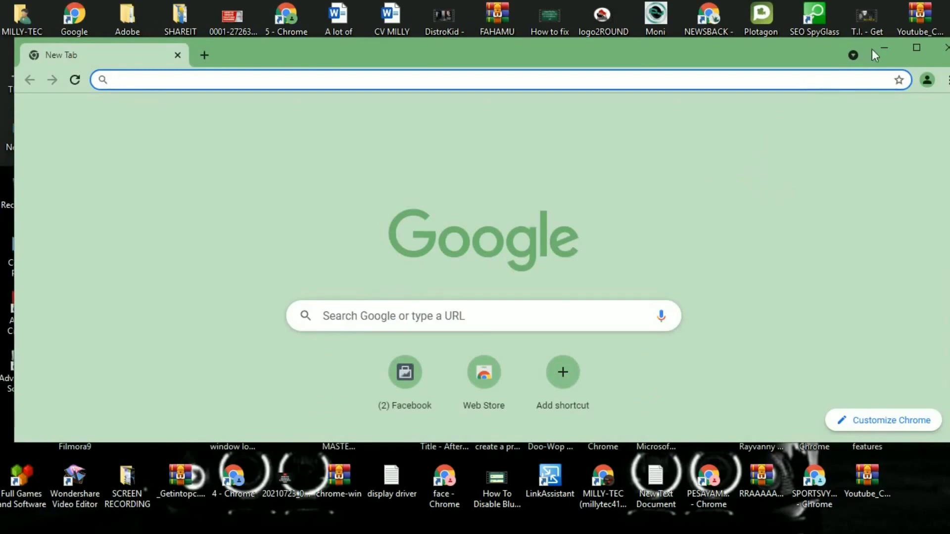
pyautogui.click(909, 50)
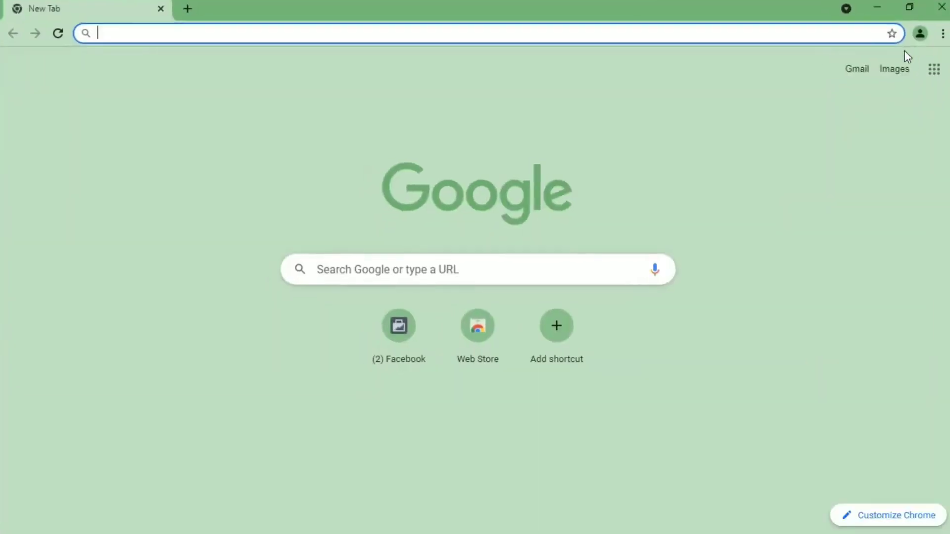
# - Open YouTube from the Google apps list and browse the recommended videos on its home page
pyautogui.click(933, 74)
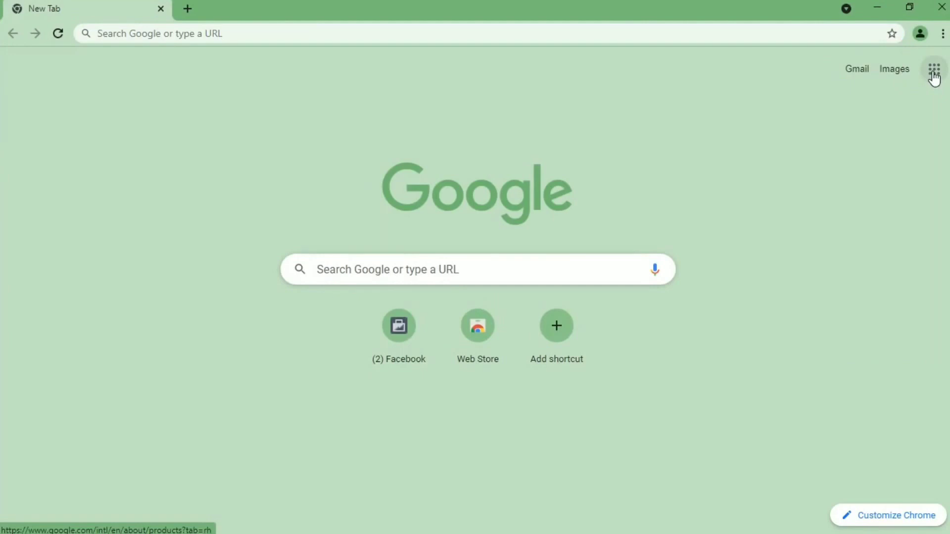
pyautogui.click(934, 74)
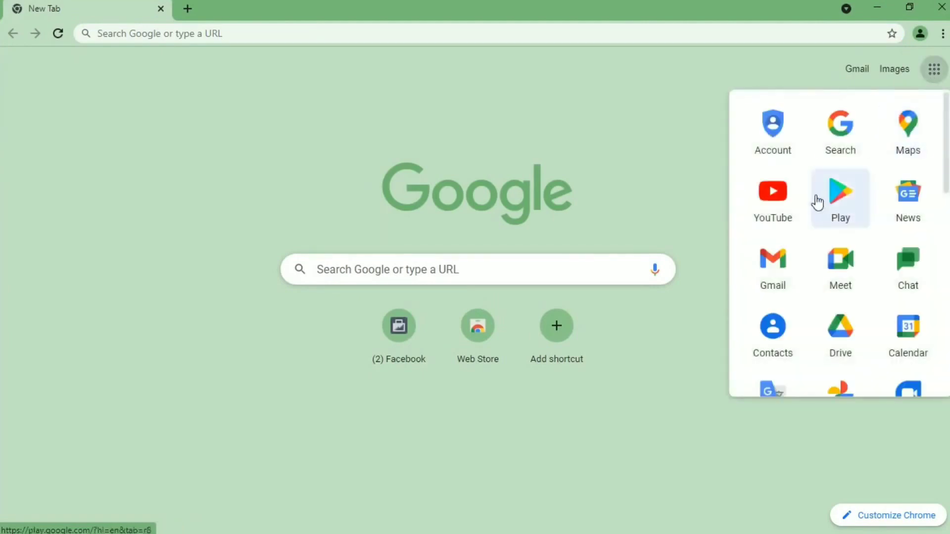
pyautogui.click(783, 205)
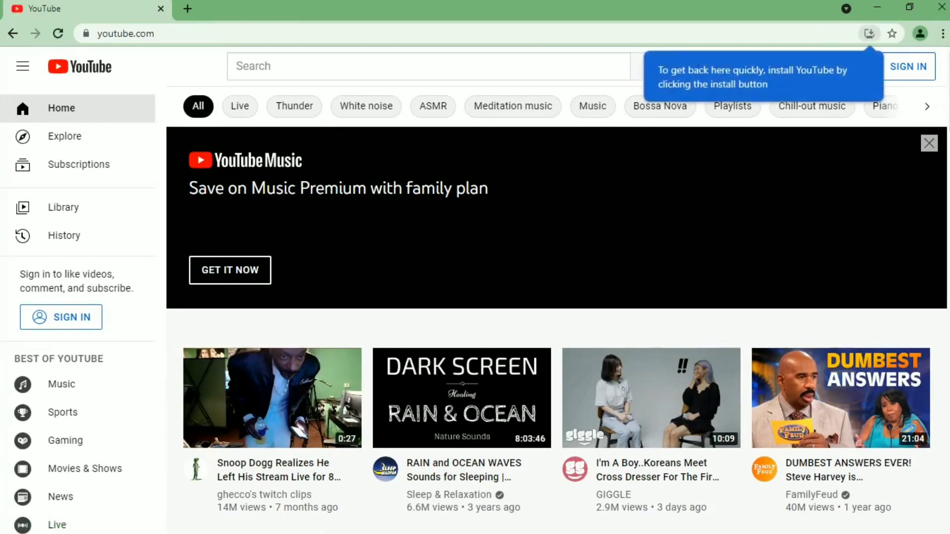
pyautogui.scroll(-5, 557, 331)
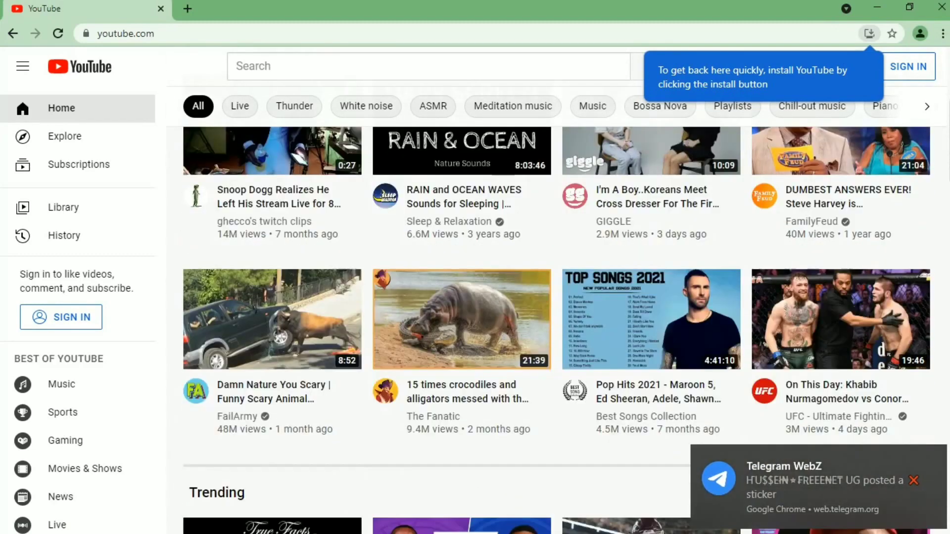
pyautogui.scroll(-1, 564, 330)
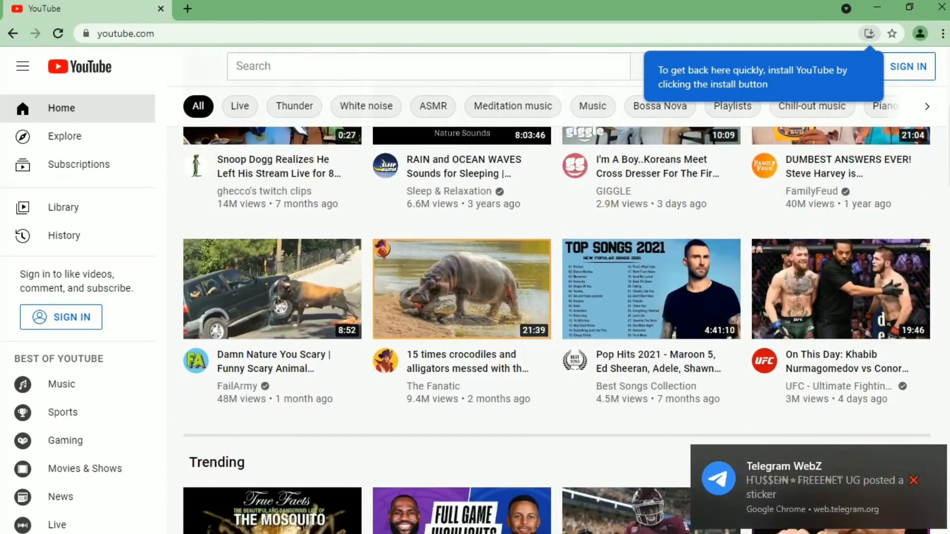